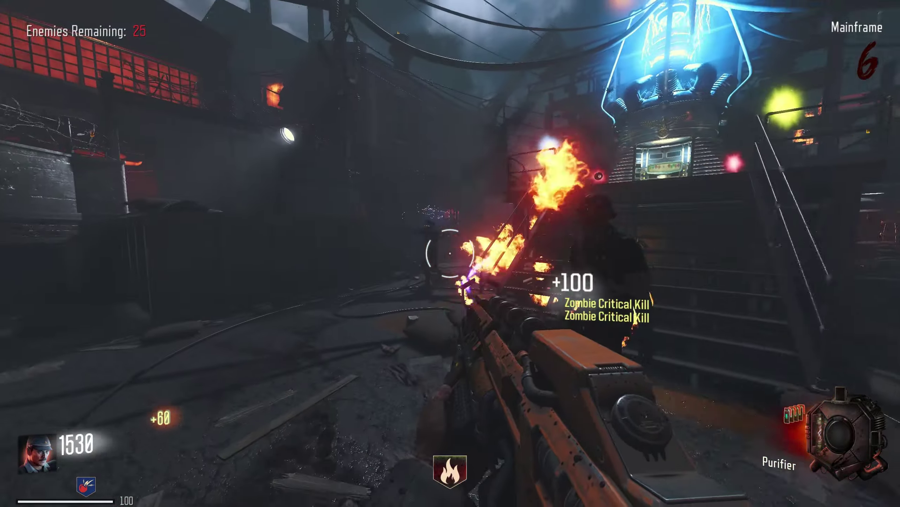
Advance past the stairs, burning zombies with the Purifier until 19 enemies remain.
key("w")
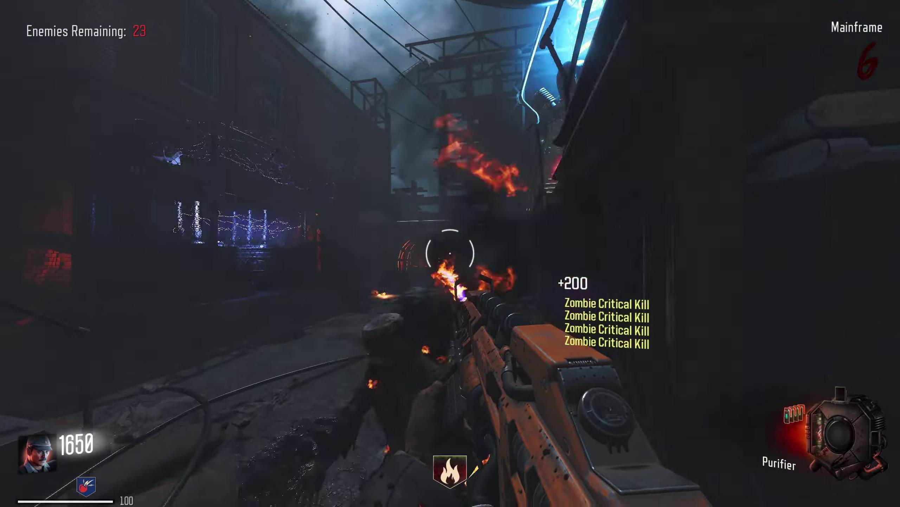
left_click(451, 253)
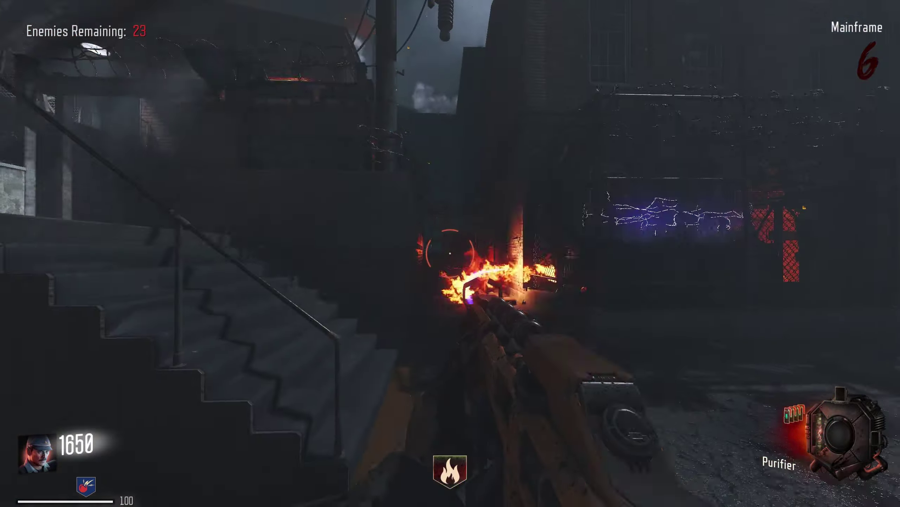
left_click(451, 253)
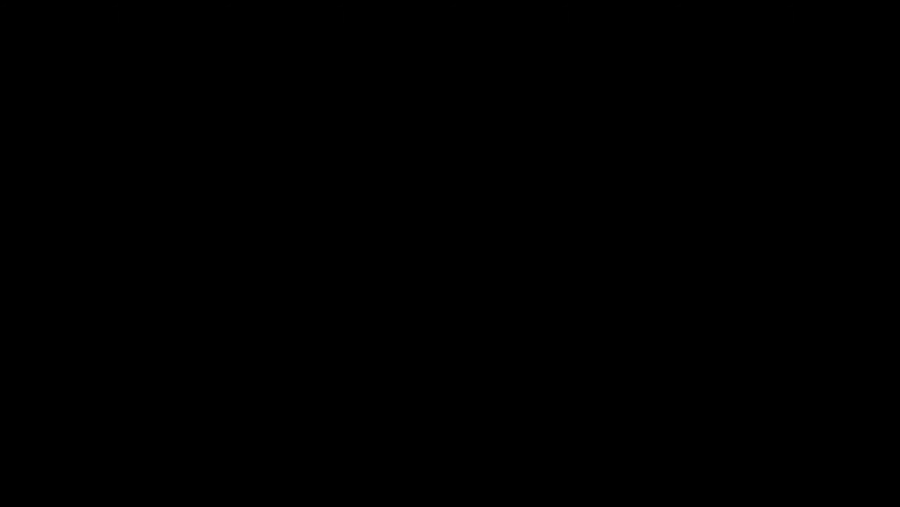
left_click(450, 253)
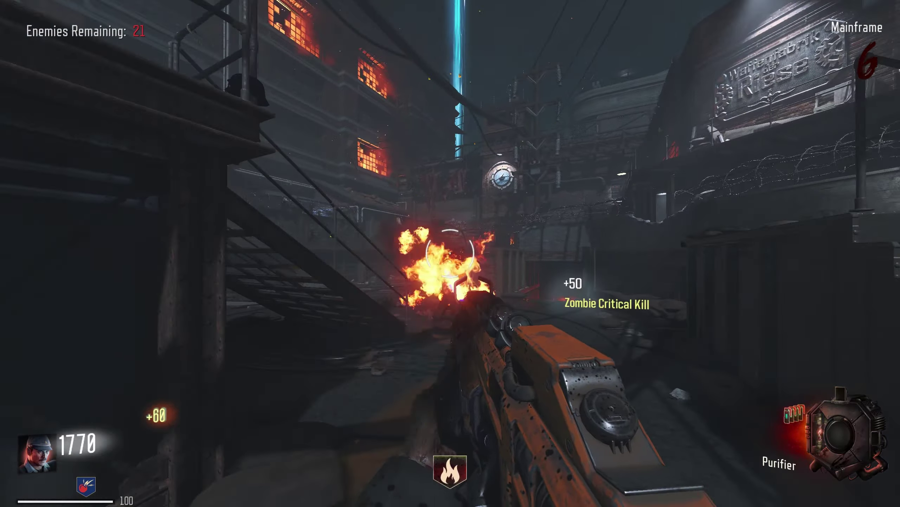
left_click(450, 252)
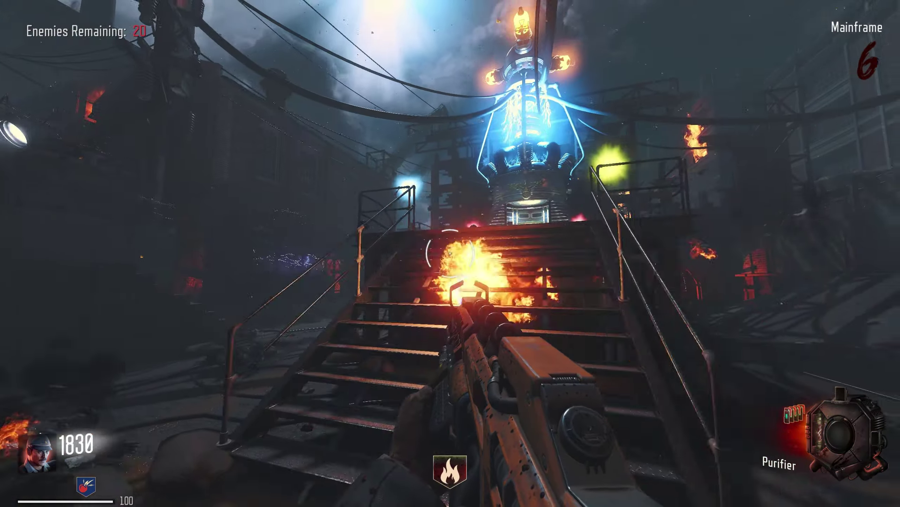
left_click(450, 253)
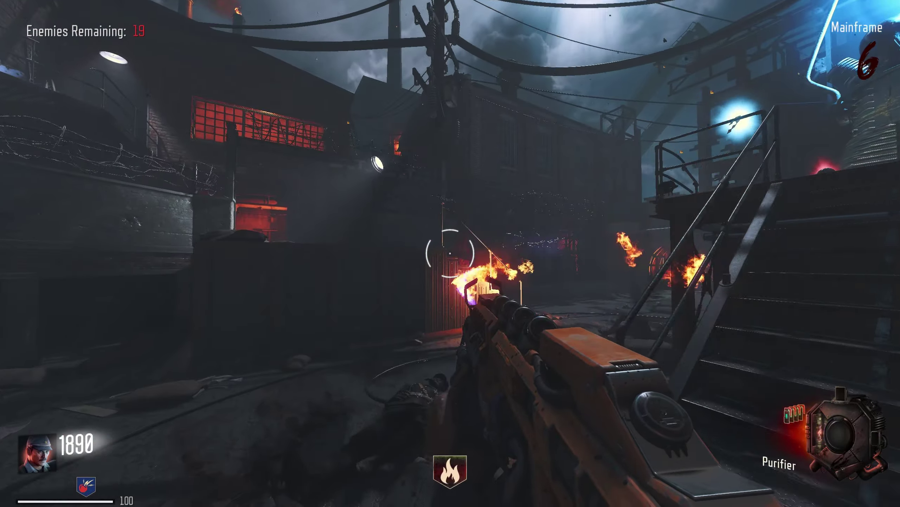
left_click(450, 252)
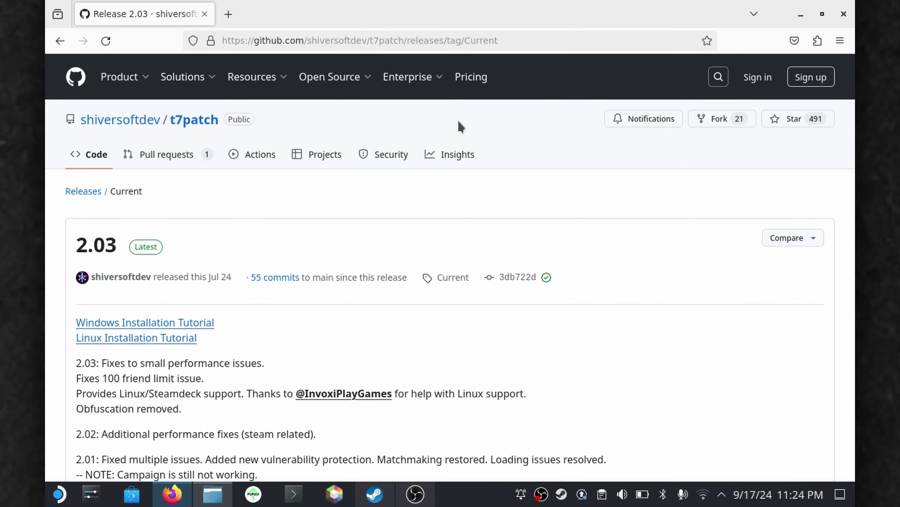
Download Linux.Steamdeck.and.Manual.Windows.Install.zip and LPC.zip from the release's Assets list.
scroll(665, 359, "down", 15)
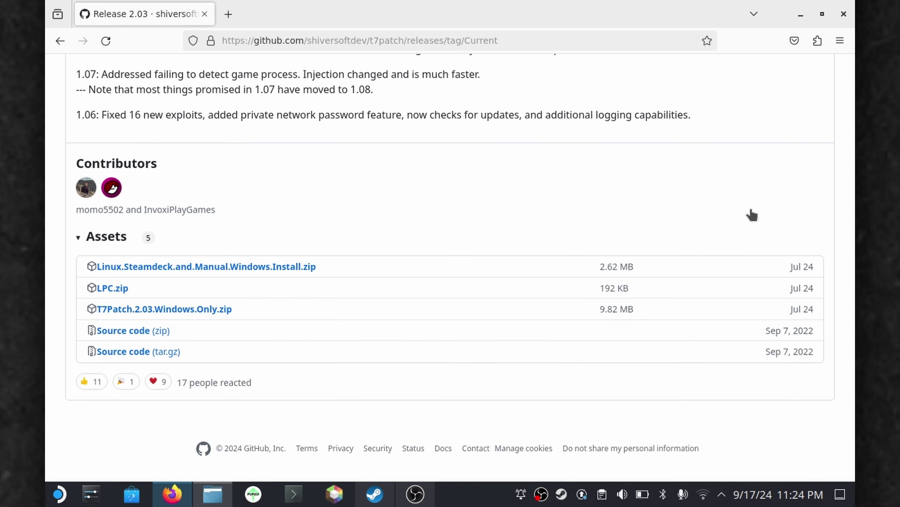
left_click(278, 267)
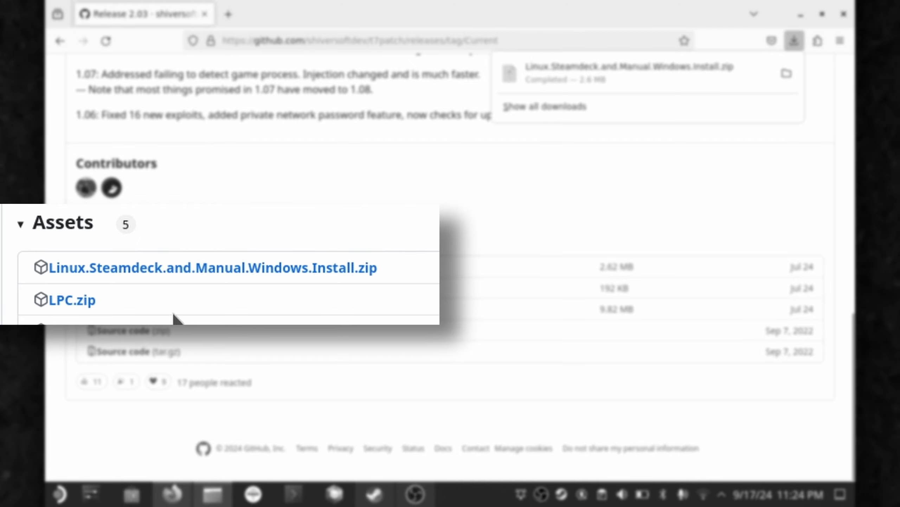
left_click(71, 301)
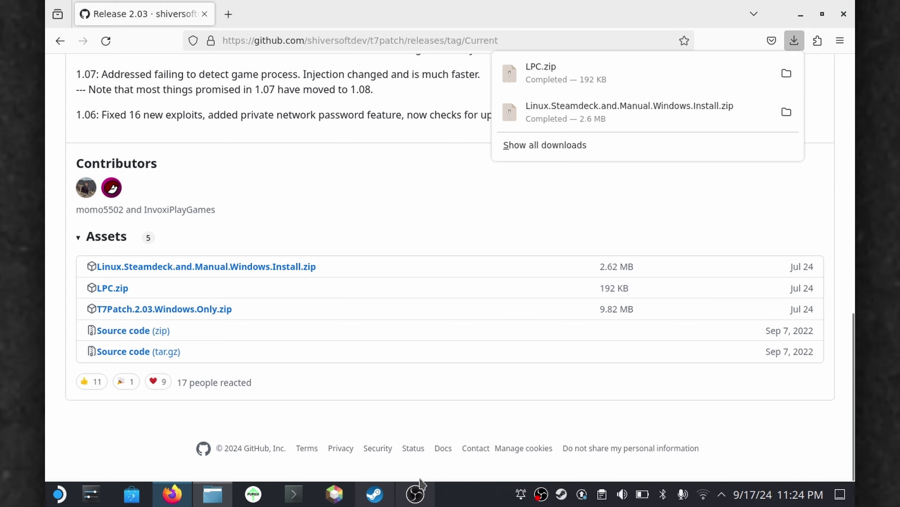
Browse Black Ops III's installed files from Steam properties, opening the game folder in Dolphin.
left_click(376, 493)
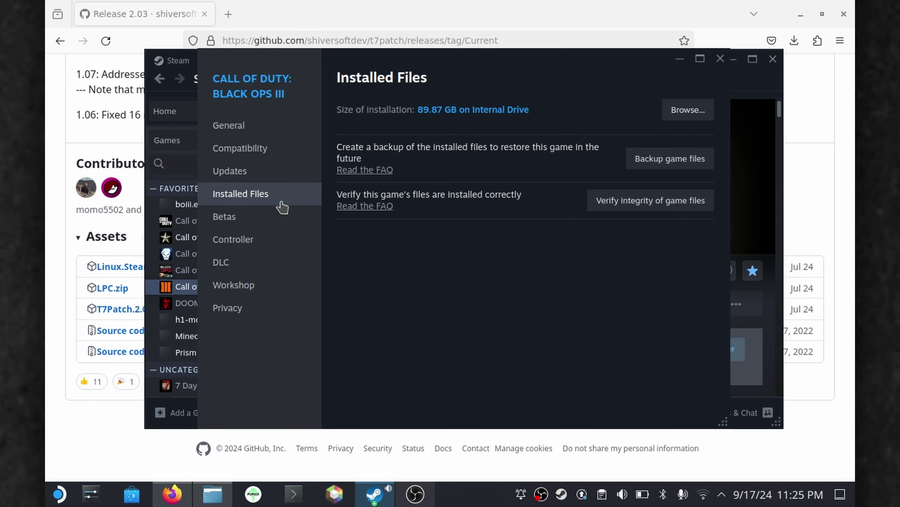
left_click(687, 110)
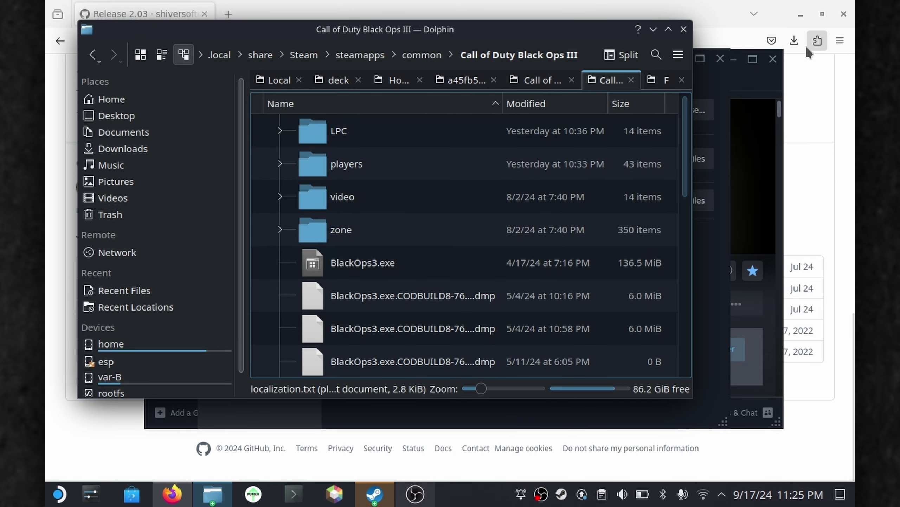
Open the Linux install zip in Ark and select the six patch files in its linux folder.
left_click(795, 42)
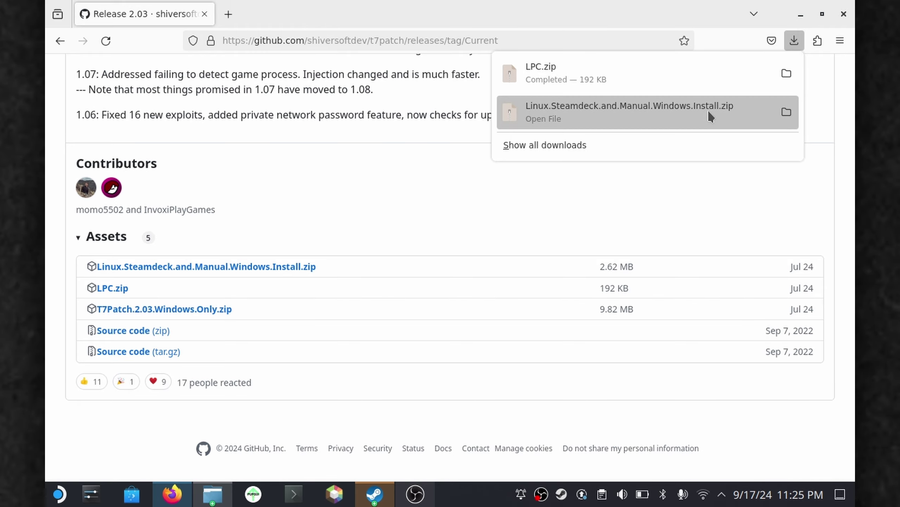
left_click(708, 110)
left_click(291, 194)
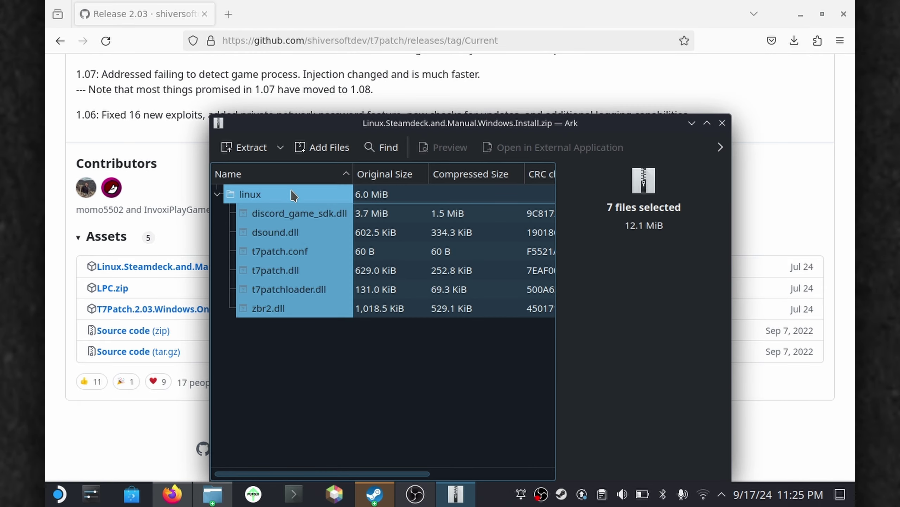
left_click_drag(291, 190, 303, 216)
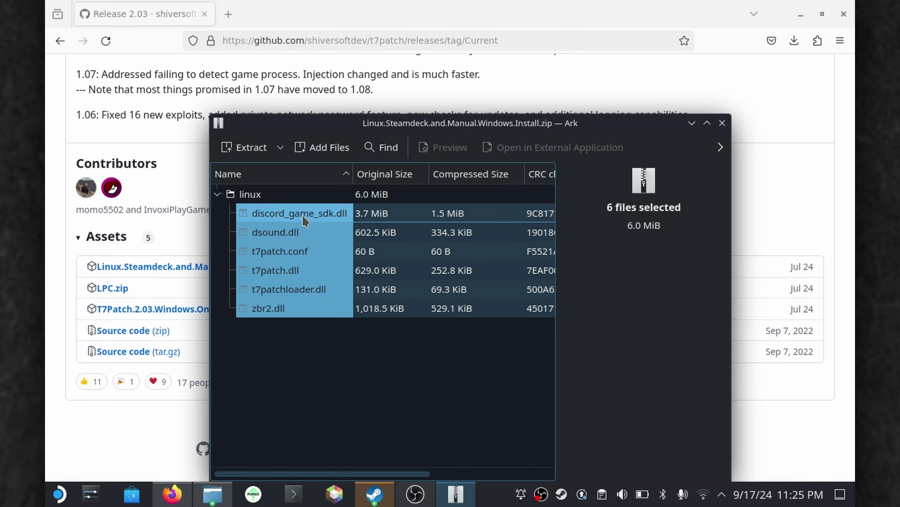
left_click(208, 500)
left_click(495, 442)
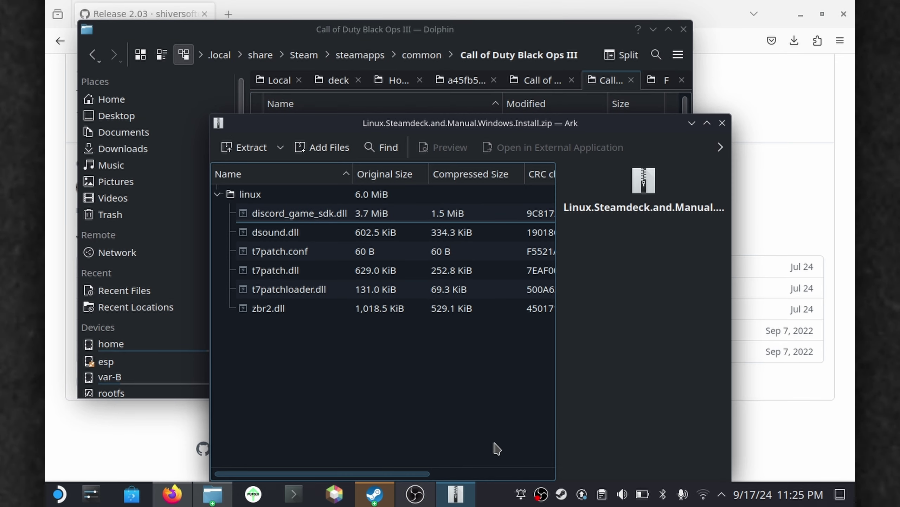
left_click_drag(296, 307, 241, 212)
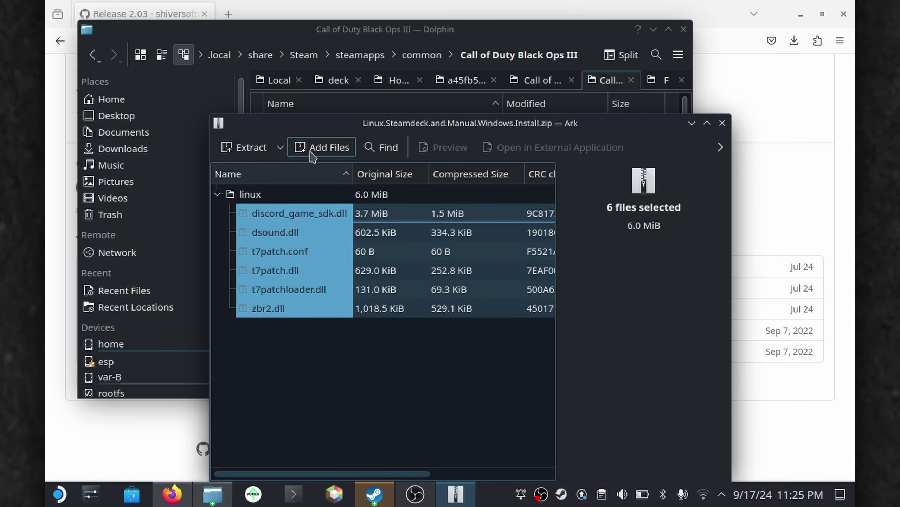
Extract the six files into the Black Ops III folder, overwriting dsound.dll and all others.
left_click_drag(307, 147, 530, 171)
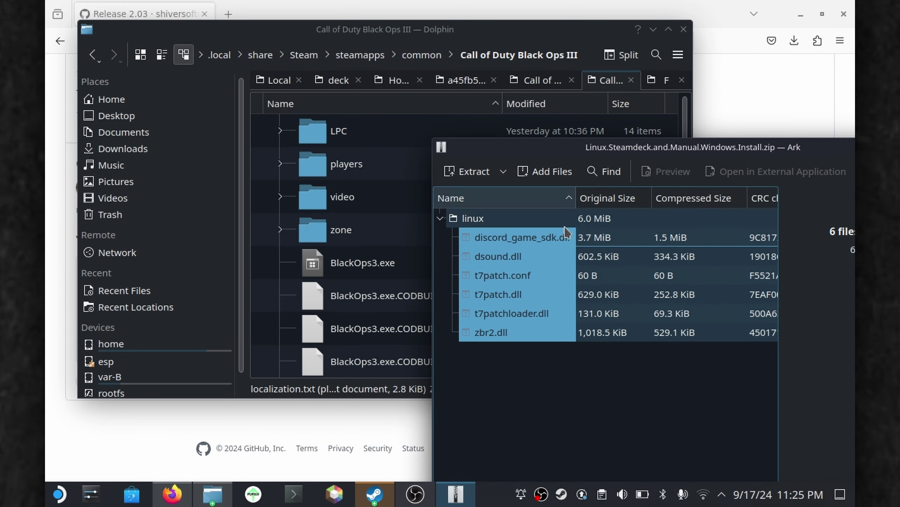
left_click_drag(545, 234, 350, 319)
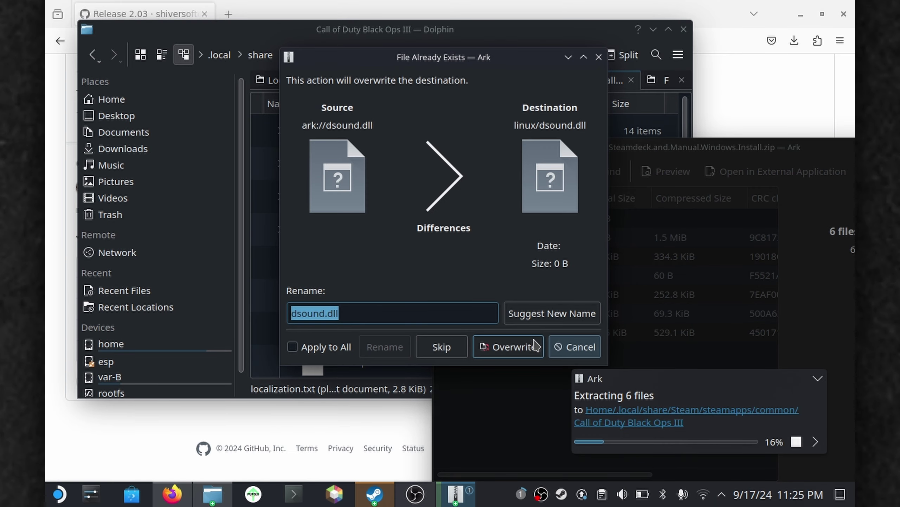
left_click(532, 346)
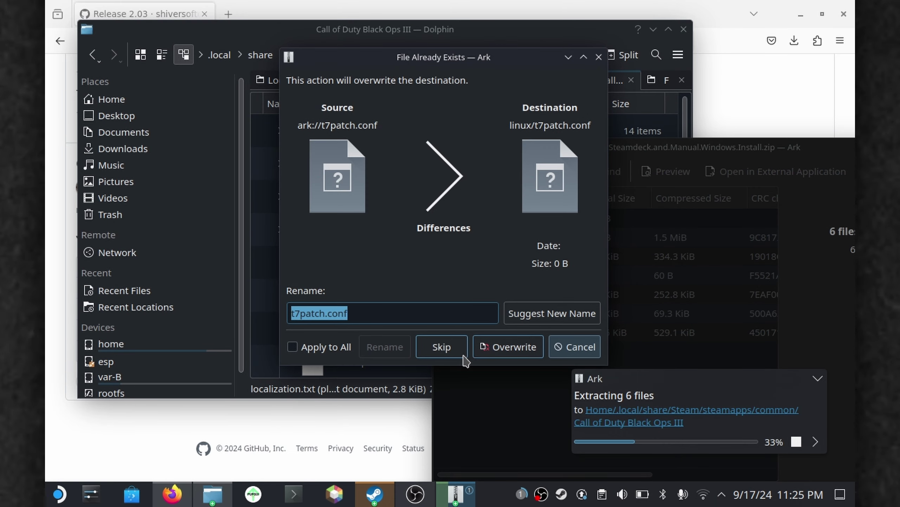
key("alt+a")
left_click(520, 351)
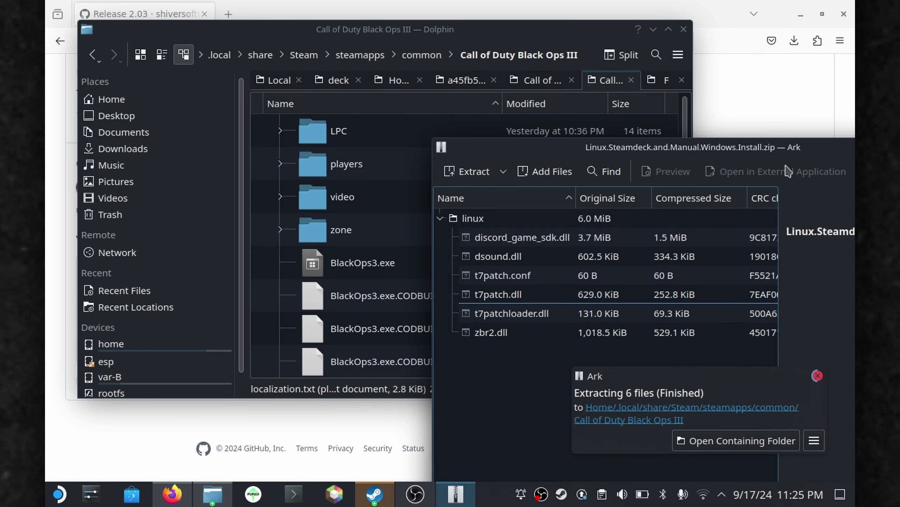
left_click_drag(782, 147, 586, 133)
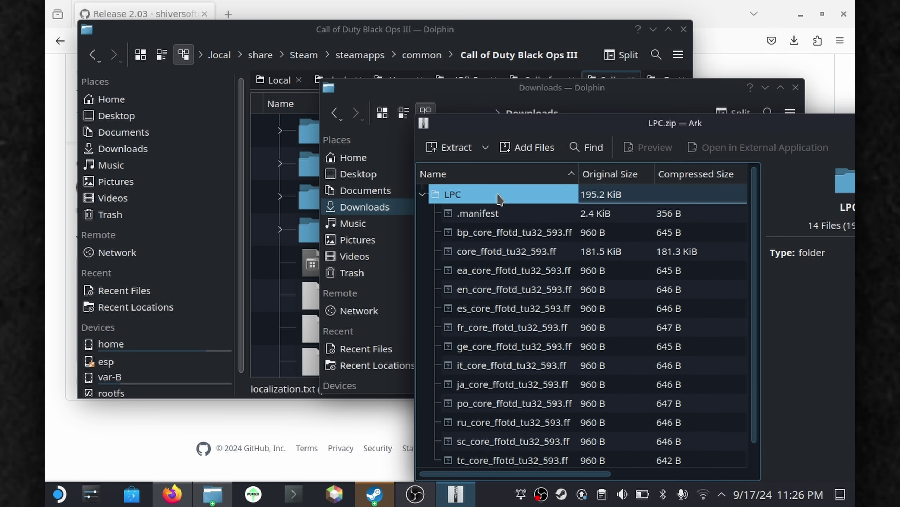
Drag the LPC folder into the game folder and overwrite all existing LPC files.
left_click_drag(500, 199, 279, 323)
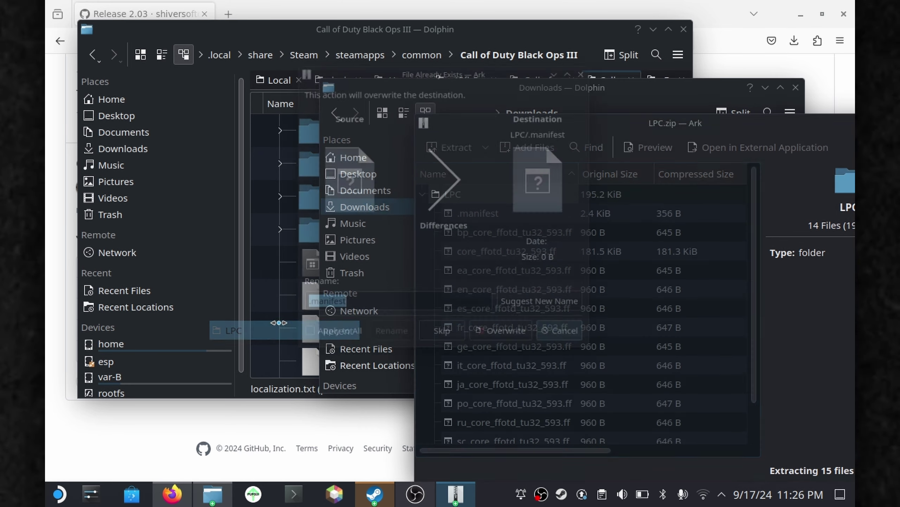
left_click(334, 347)
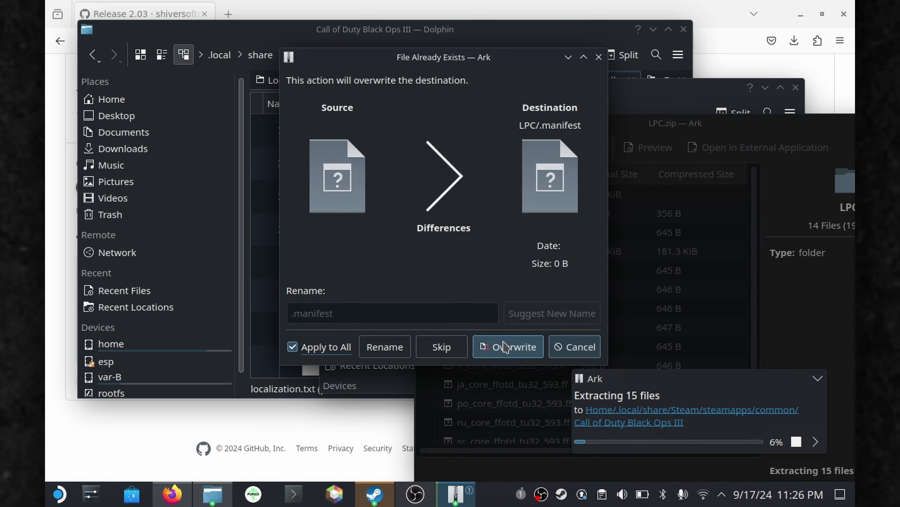
left_click(505, 347)
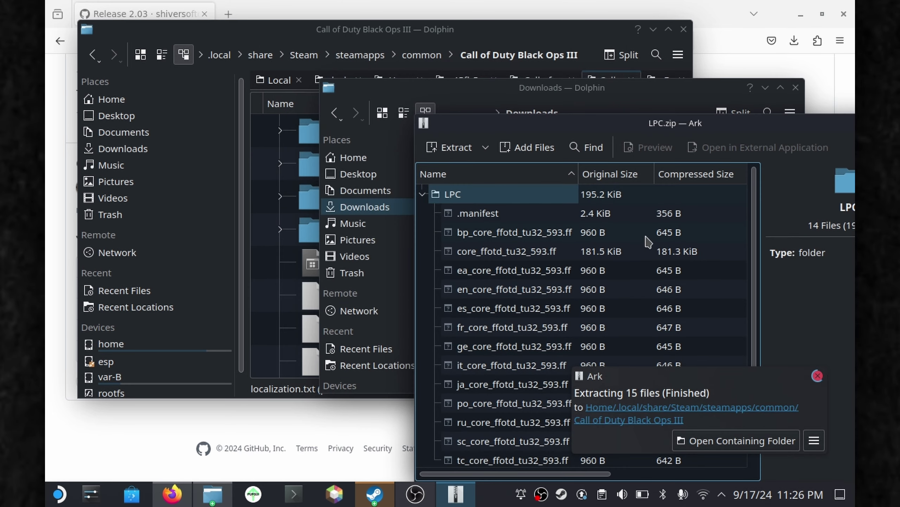
left_click_drag(762, 128, 733, 138)
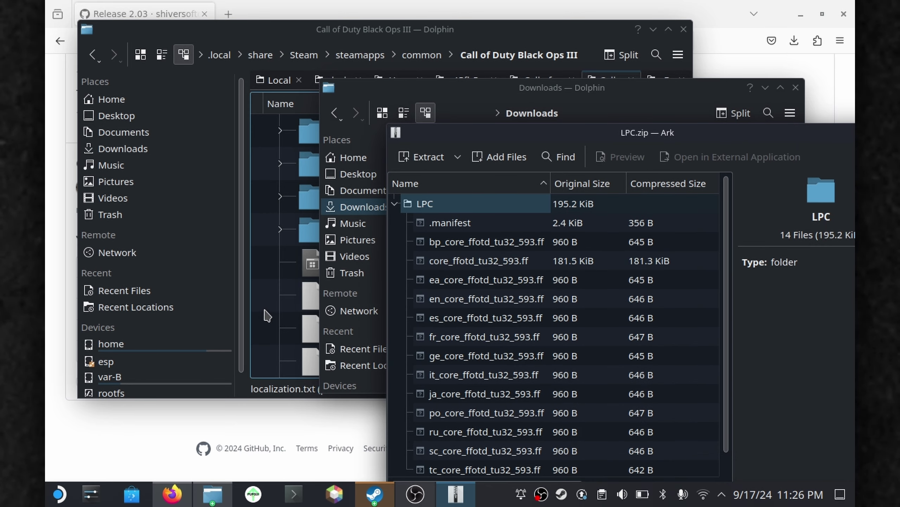
left_click(287, 296)
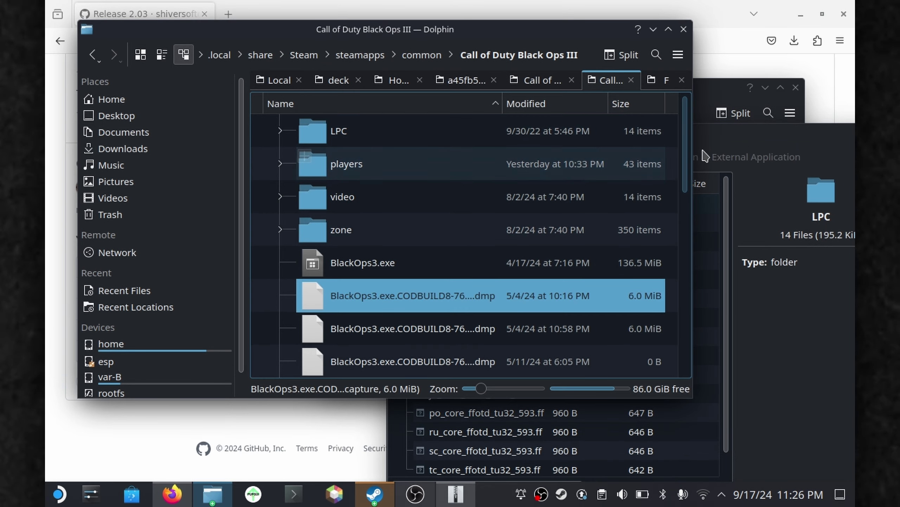
left_click_drag(686, 161, 664, 312)
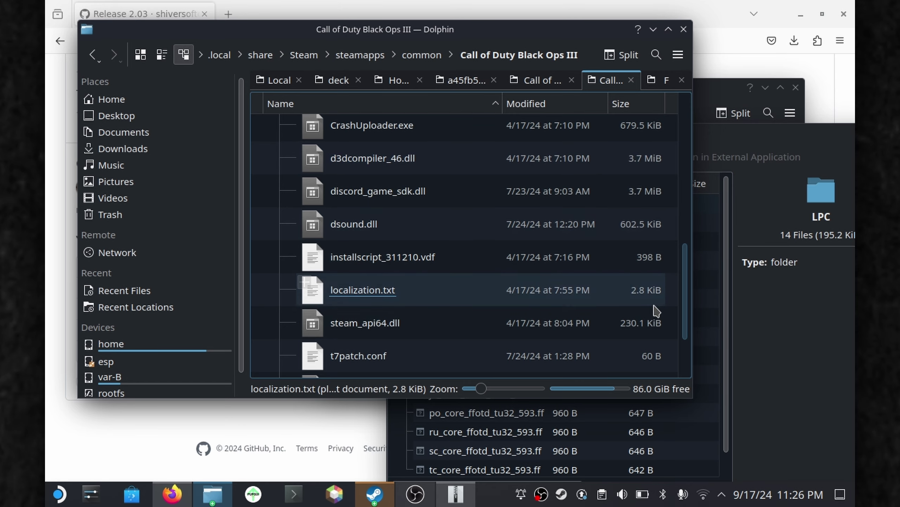
left_click_drag(685, 321, 687, 354)
scroll(687, 355, "up", 5)
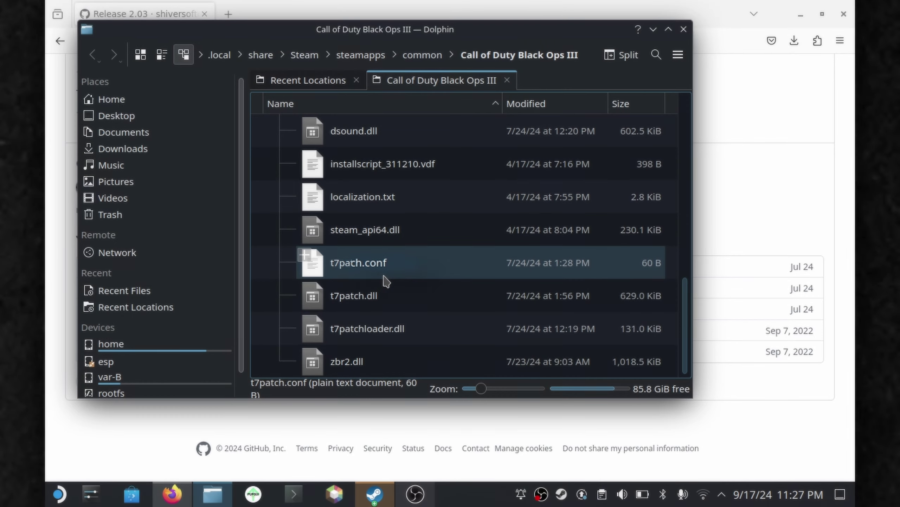
Open t7patch.conf in Kate and replace the default player name on line 1 with a new one.
double_click(385, 275)
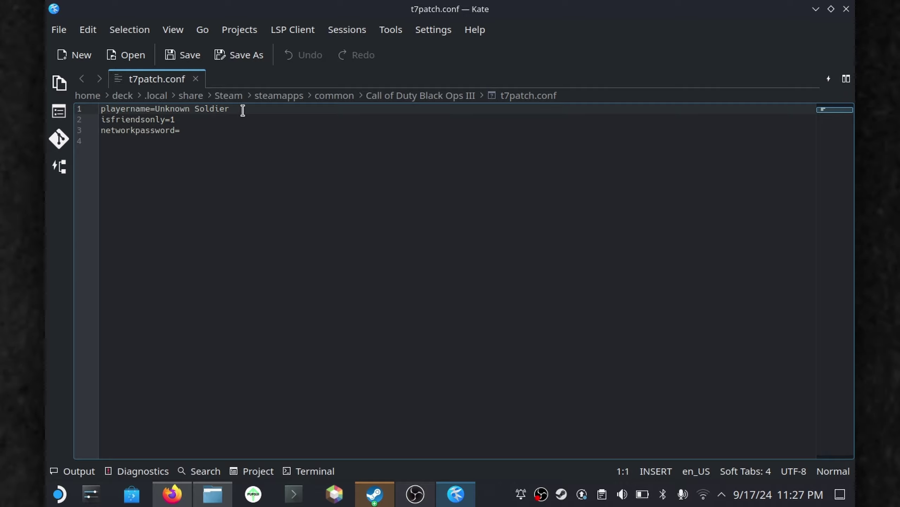
left_click_drag(242, 105, 162, 105)
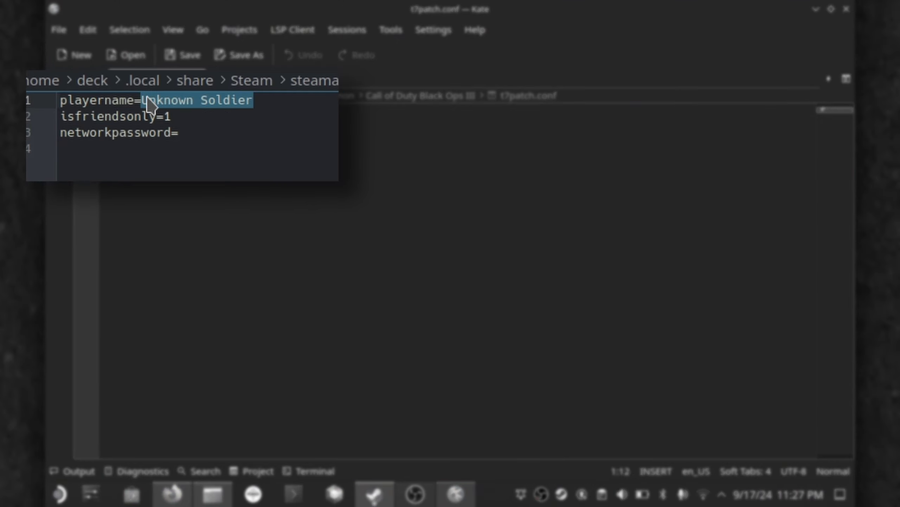
type("D3AL10")
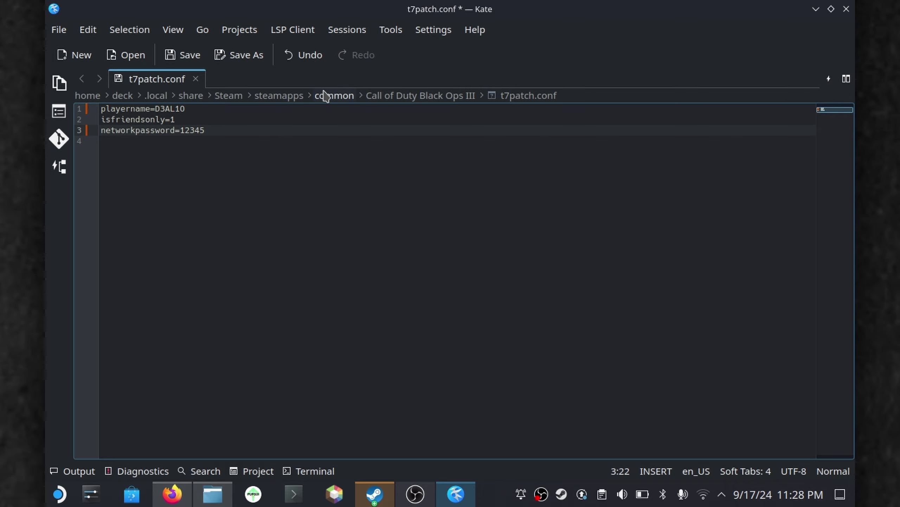
Save t7patch.conf over the existing file in the game folder and close Kate.
left_click(58, 30)
left_click(111, 177)
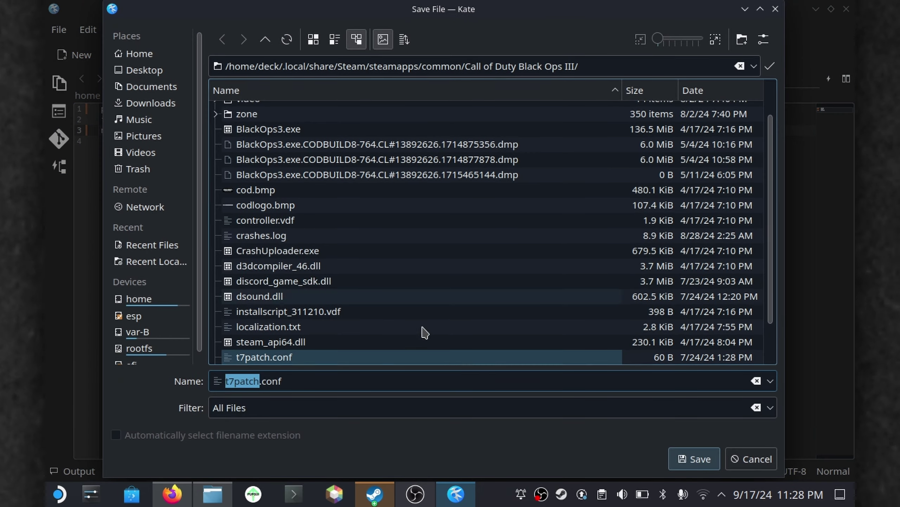
left_click(691, 461)
left_click(847, 9)
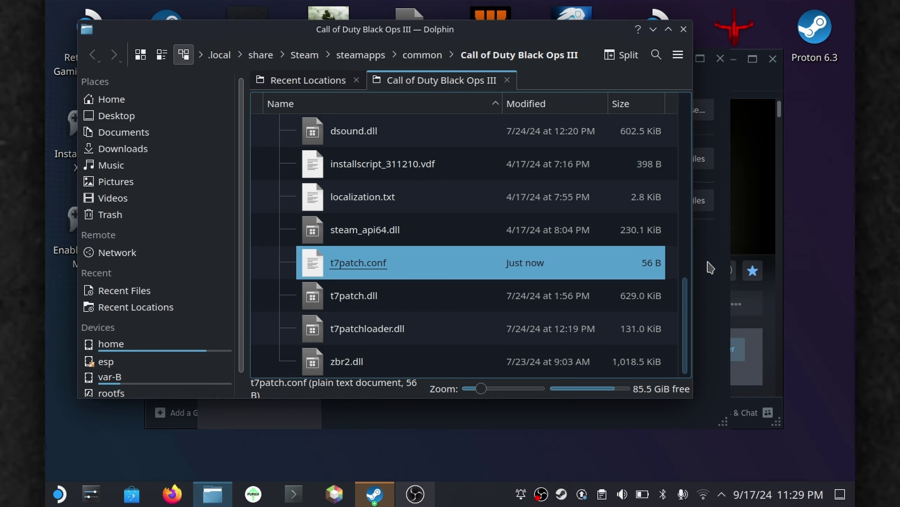
Show the General page with launch options WINEDLLOVERRIDES="dsound=n,b" %command%.
left_click(710, 268)
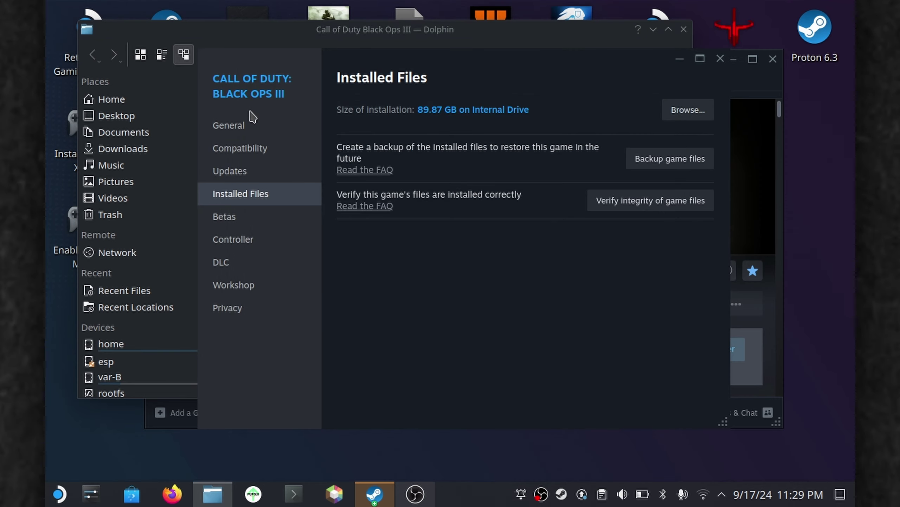
left_click(254, 126)
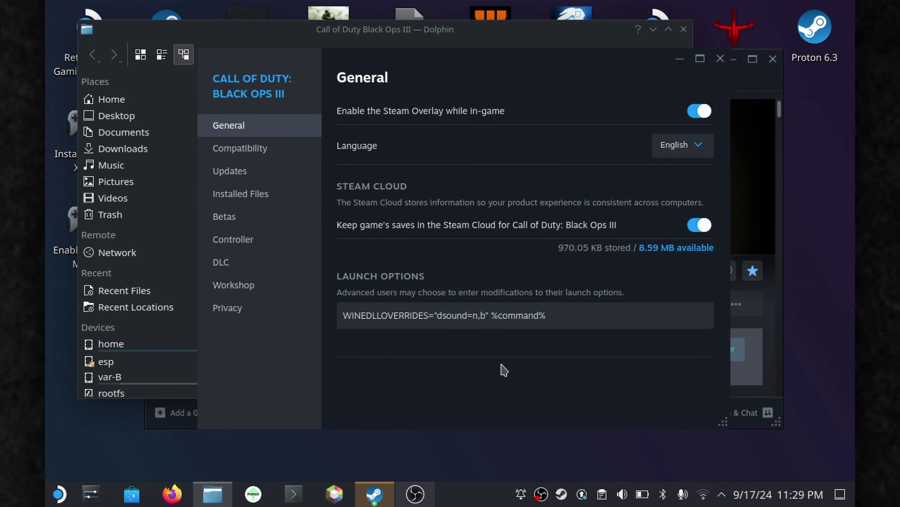
Keep Proton Experimental as the forced compatibility tool, then close the Properties window.
left_click(263, 150)
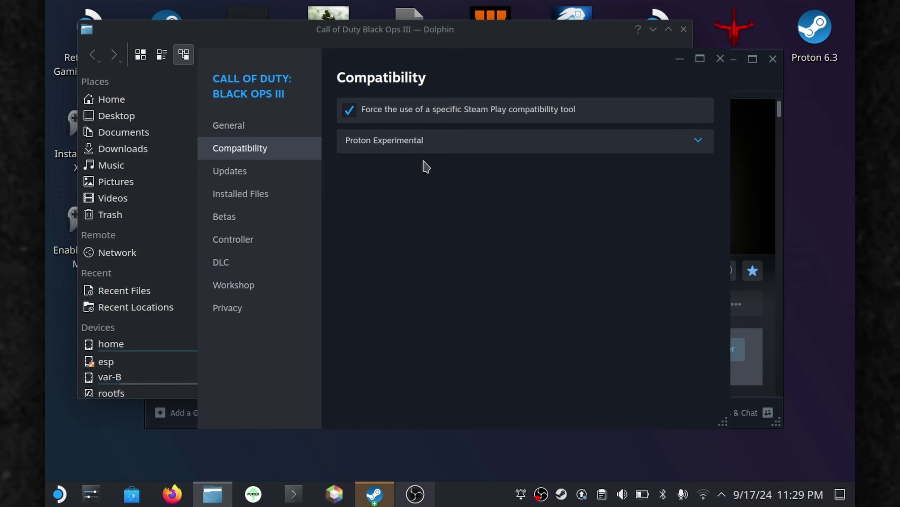
left_click(425, 142)
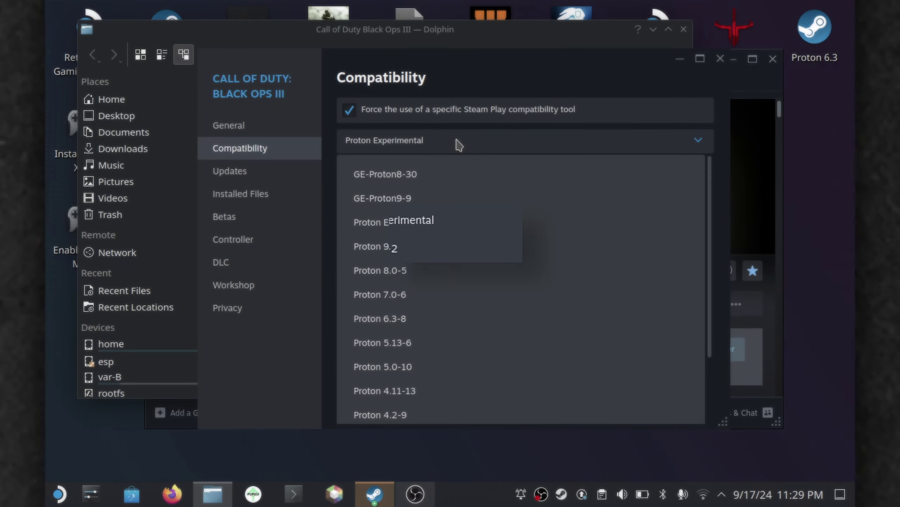
left_click(467, 139)
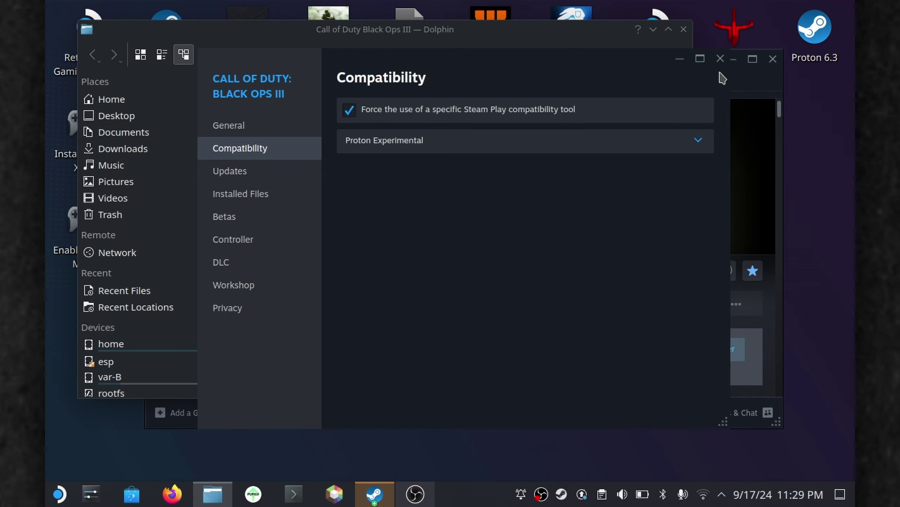
left_click(720, 58)
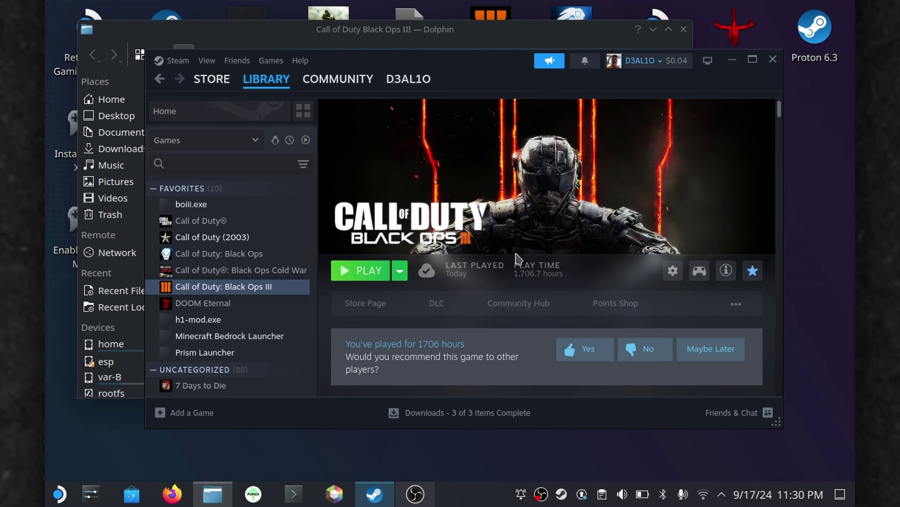
Press PLAY on the Black Ops III library page to launch the game.
left_click(361, 276)
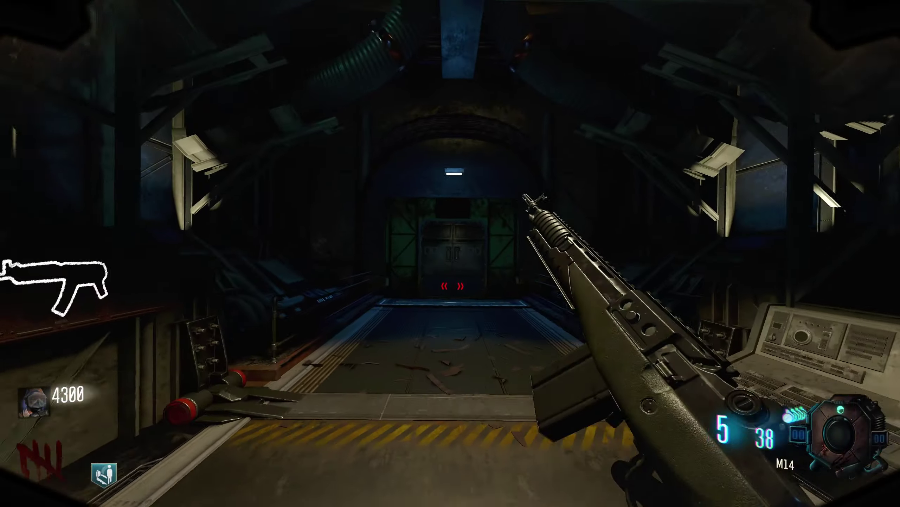
Reload and aim the M14, shoot the corridor zombies, then back away and push forward.
key("r")
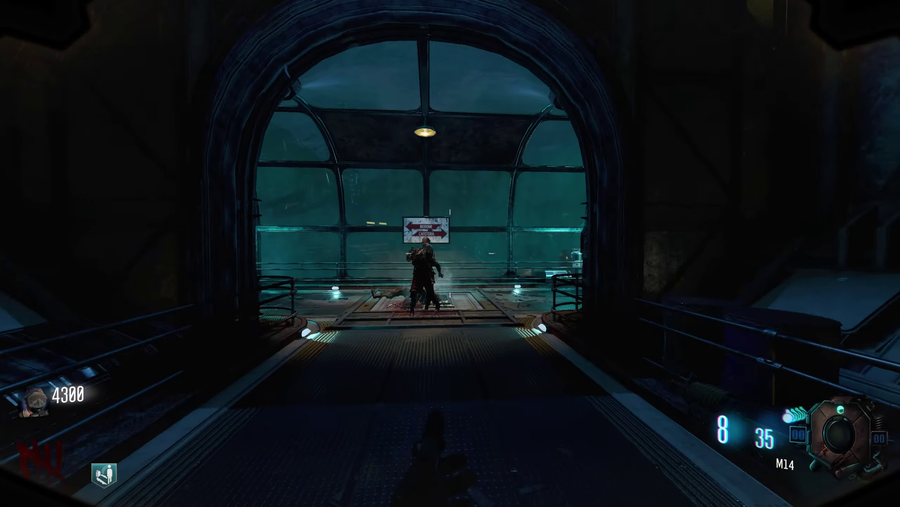
right_click(450, 253)
left_click(450, 253)
left_click(450, 254)
left_click(450, 253)
left_click(450, 253)
left_click(450, 253)
right_click(450, 253)
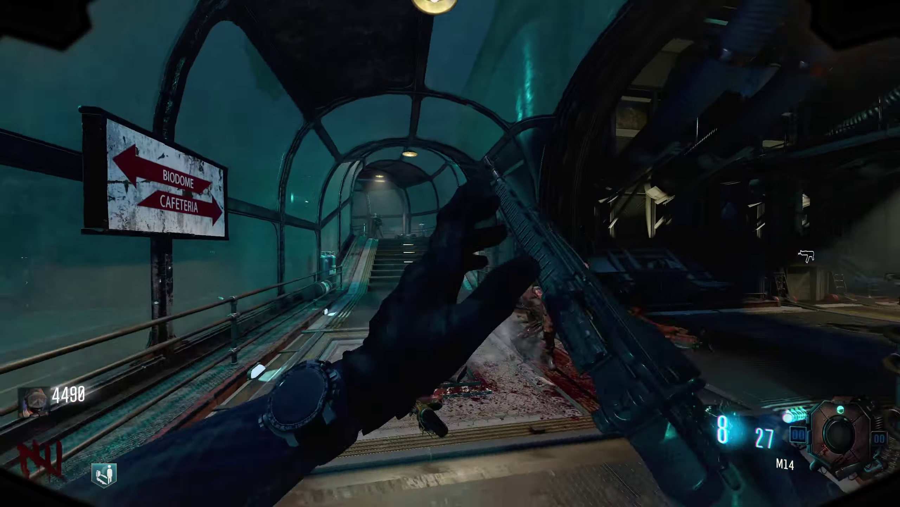
left_click(450, 254)
left_click(451, 253)
left_click(450, 253)
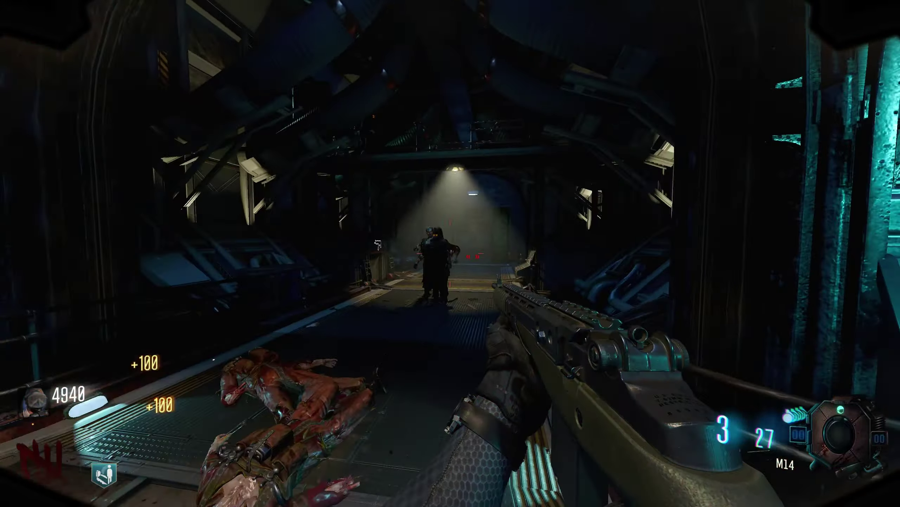
left_click(450, 253)
key("r")
key("s")
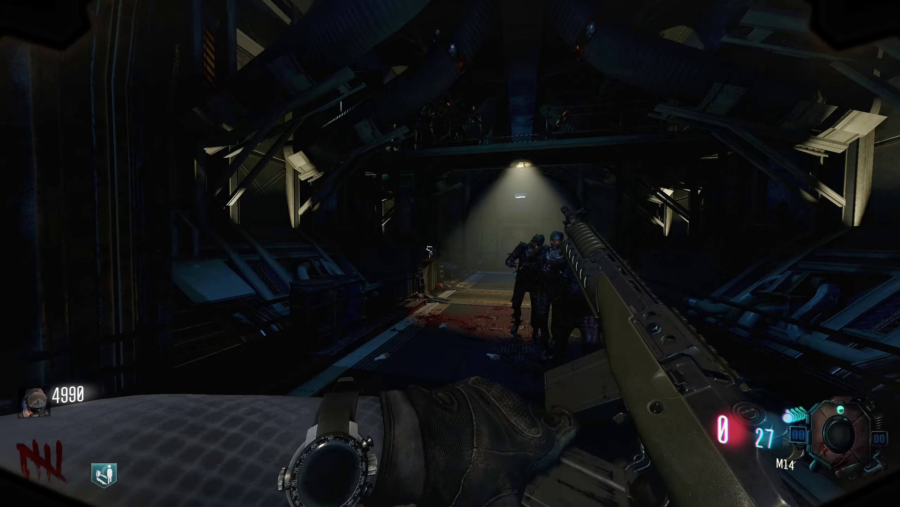
key("w")
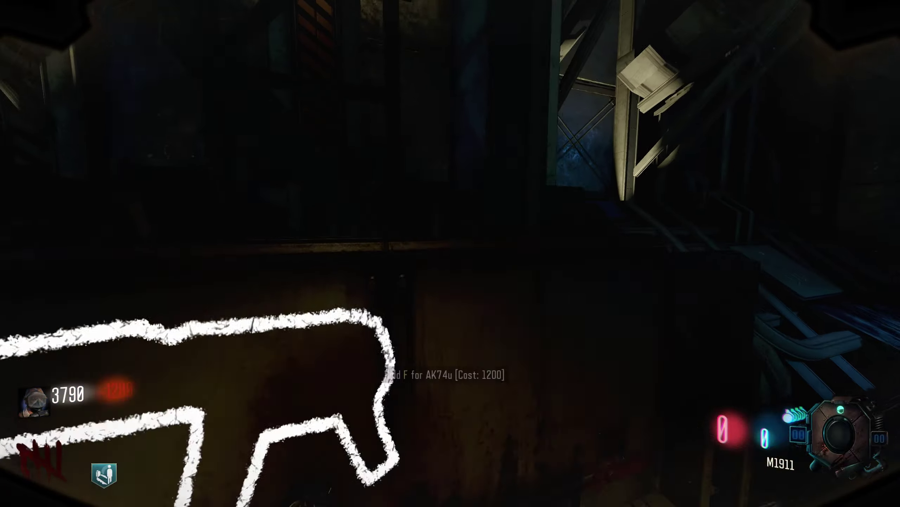
Gun down the tunnel zombies with the AK74u, reloading while backing off.
left_click(450, 254)
left_click(451, 253)
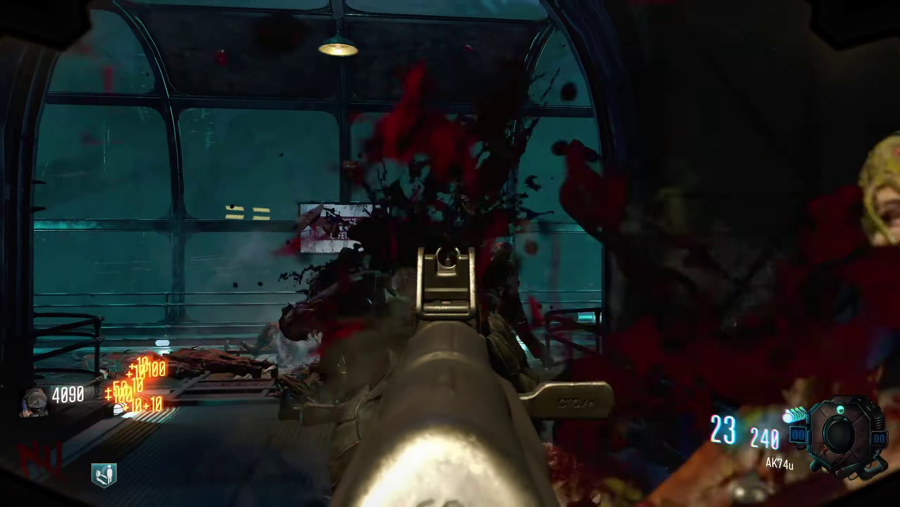
left_click(451, 254)
left_click(450, 253)
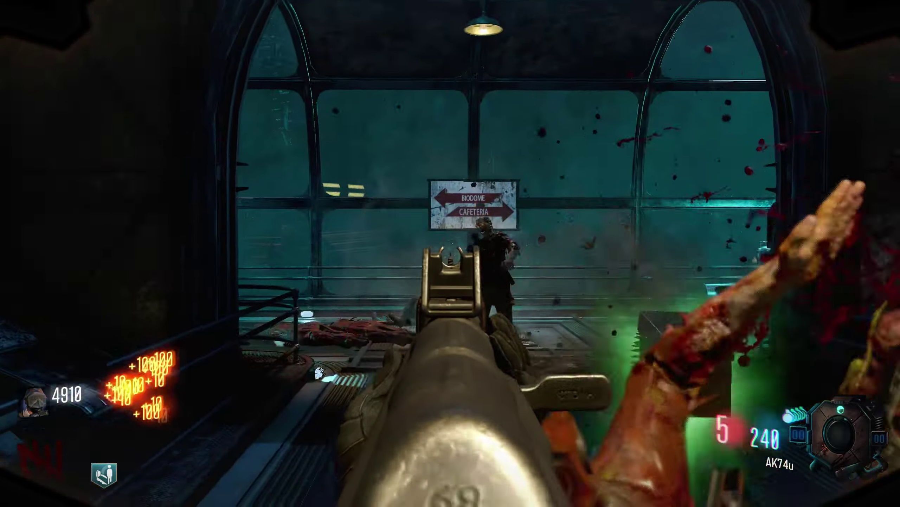
left_click(450, 253)
left_click(451, 253)
key("s")
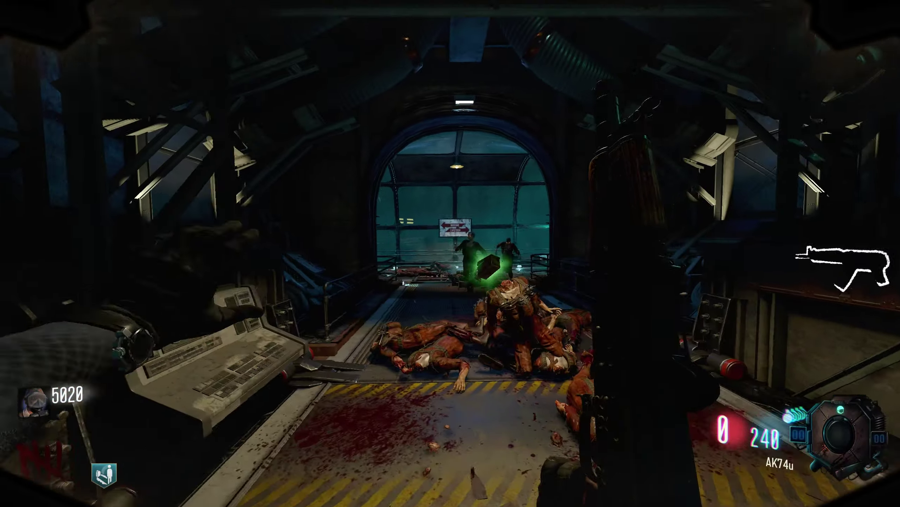
left_click(451, 253)
left_click(450, 253)
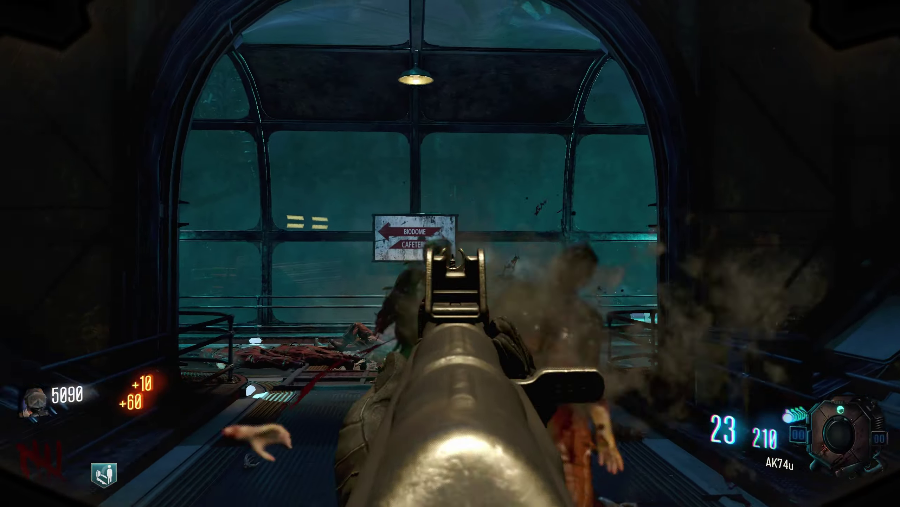
left_click(450, 253)
Sprint through the tunnel for Max Ammo and kill the stair zombies, using the Death Machine.
key("shift+w")
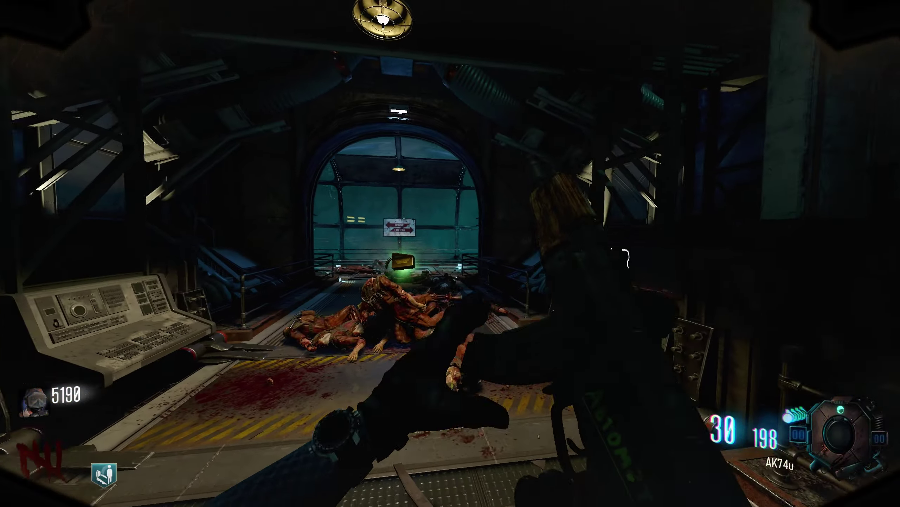
key("shift+w")
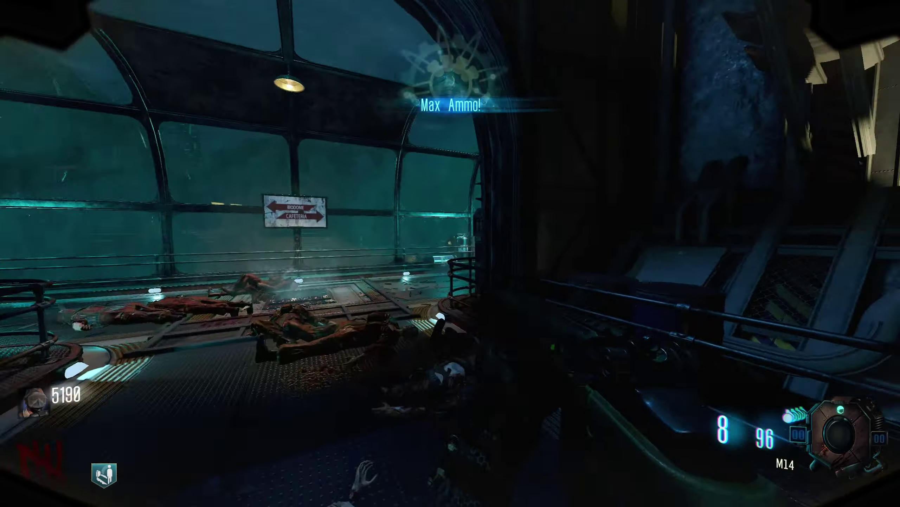
key("1")
key("w")
left_click(450, 254)
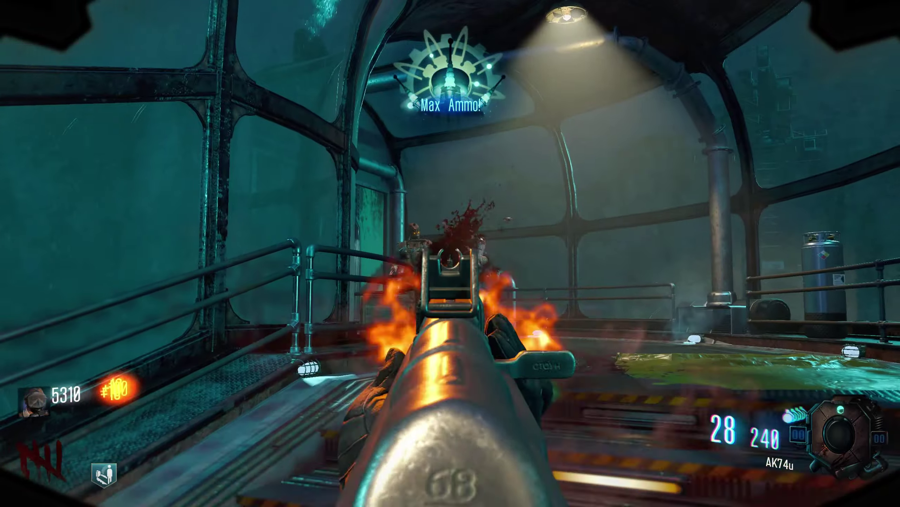
left_click(451, 253)
left_click(450, 253)
left_click(450, 253)
key("shift+w")
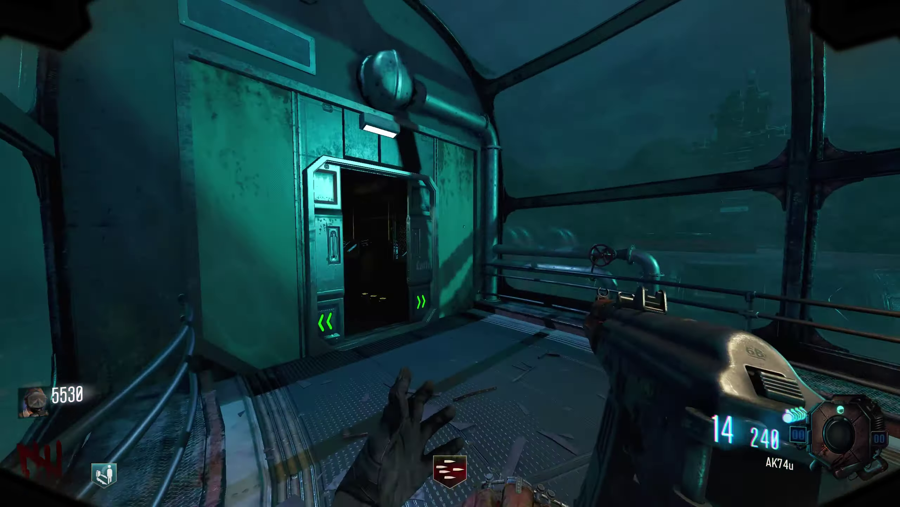
left_click(450, 253)
Move through the airlock and along the glass tunnel to the Luftschleuse airlock door.
key("w")
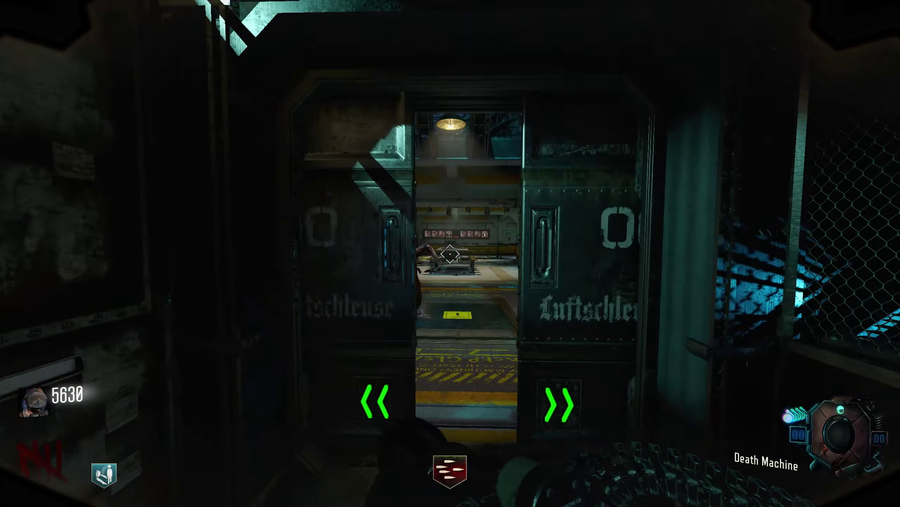
key("w")
key("w")
key("1")
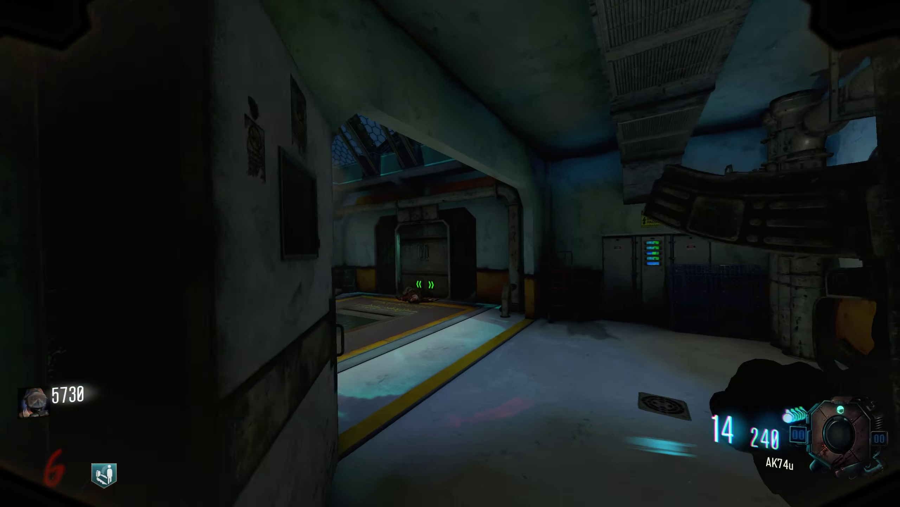
key("w")
key("r")
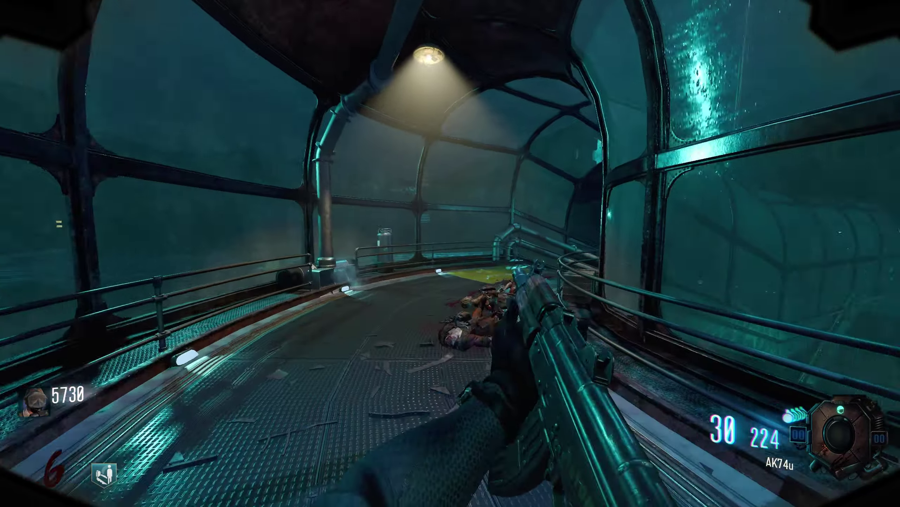
key("w")
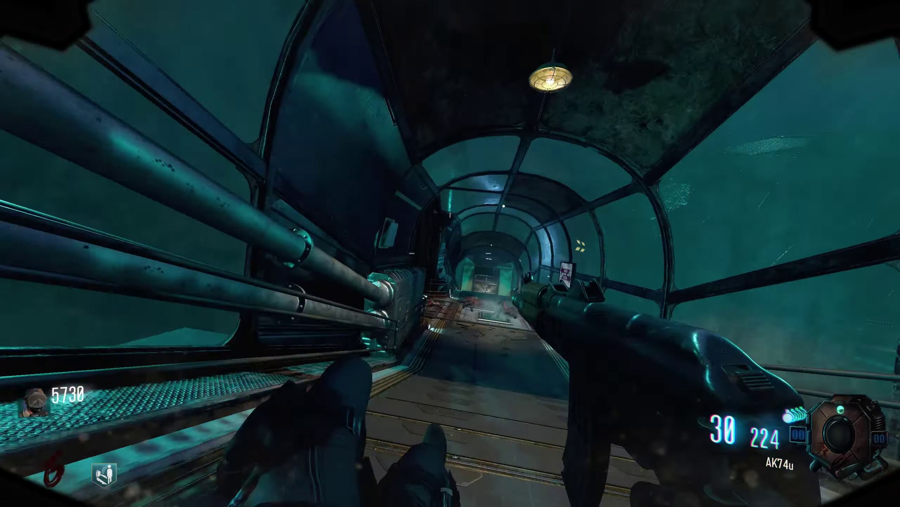
key("w")
key("w")
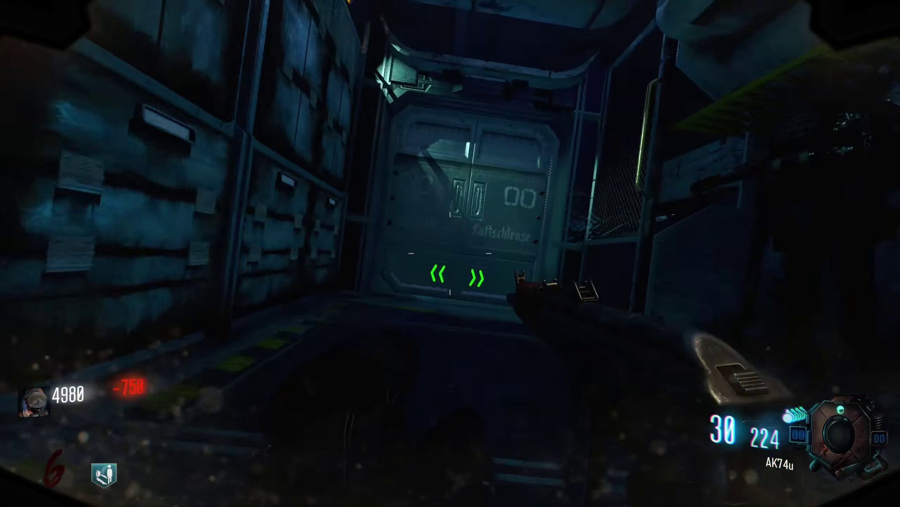
key("w")
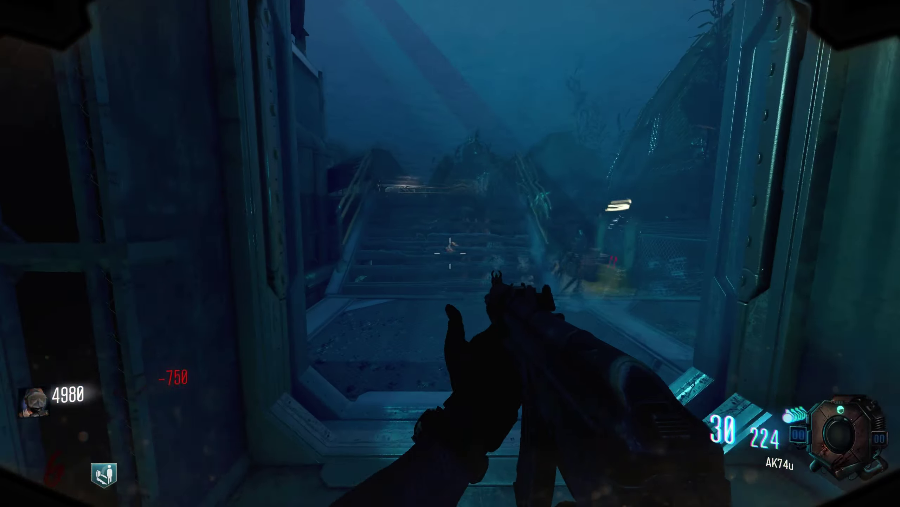